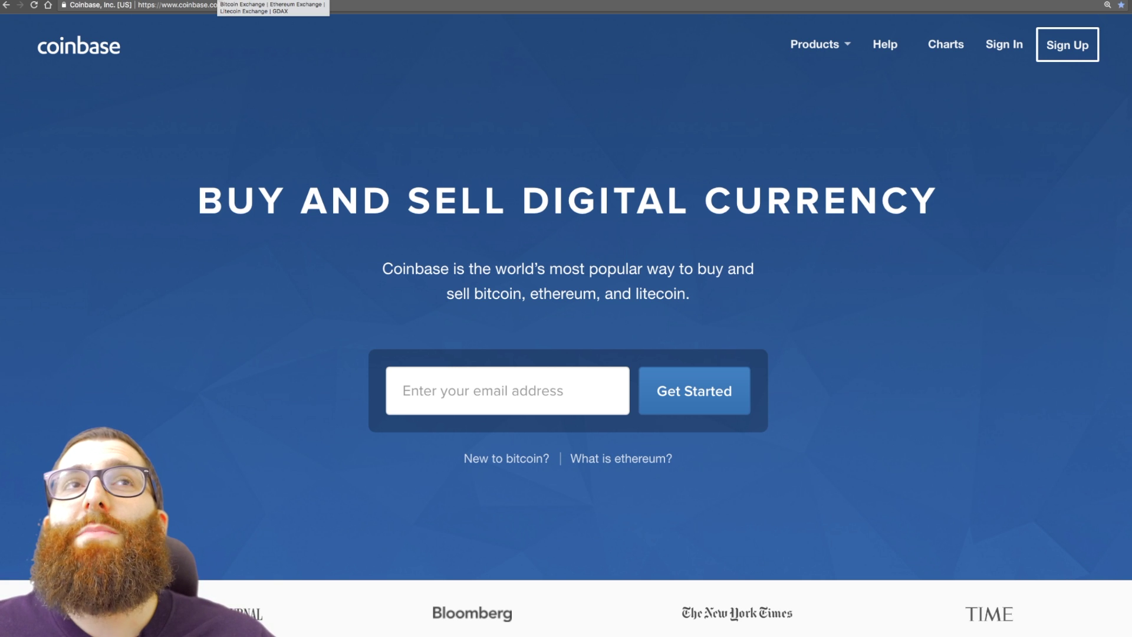
Switch to the GDAX site and open its accounts page
left_click(217, 1)
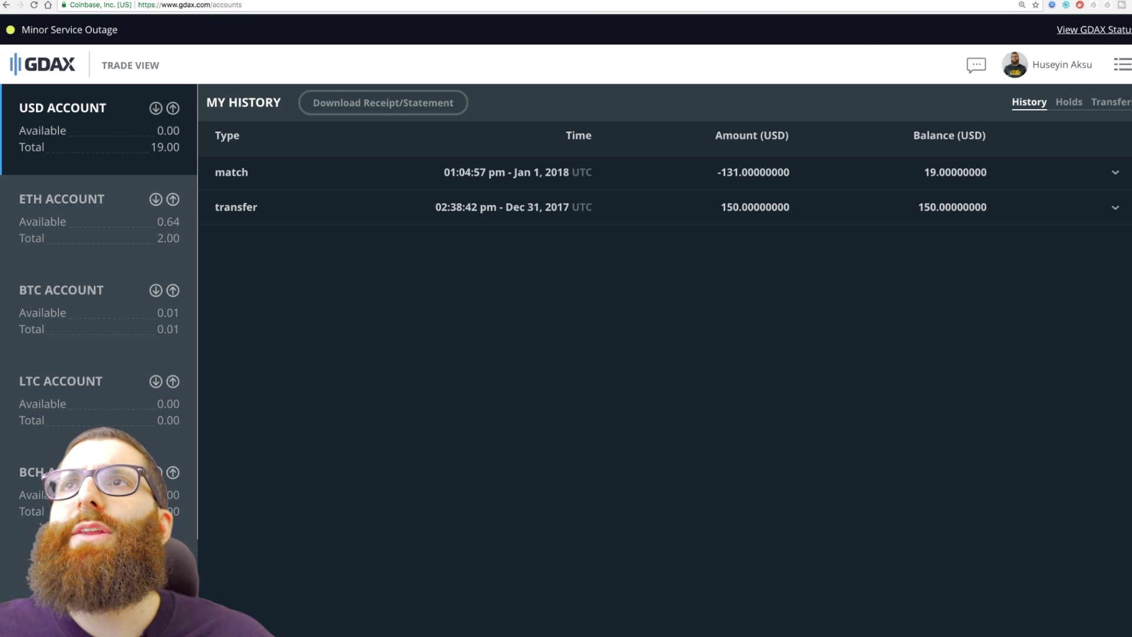
left_click(1122, 65)
left_click(987, 110)
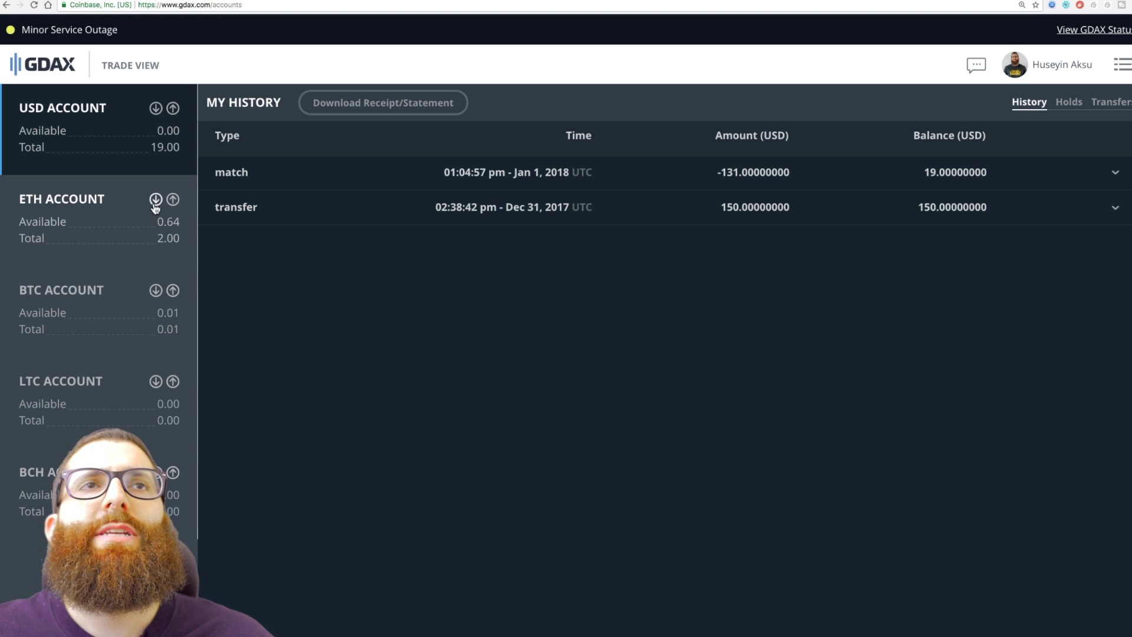
Fill in a 0.1 BTC deposit from the Coinbase wallet into the BTC account and dismiss it without depositing
left_click(156, 291)
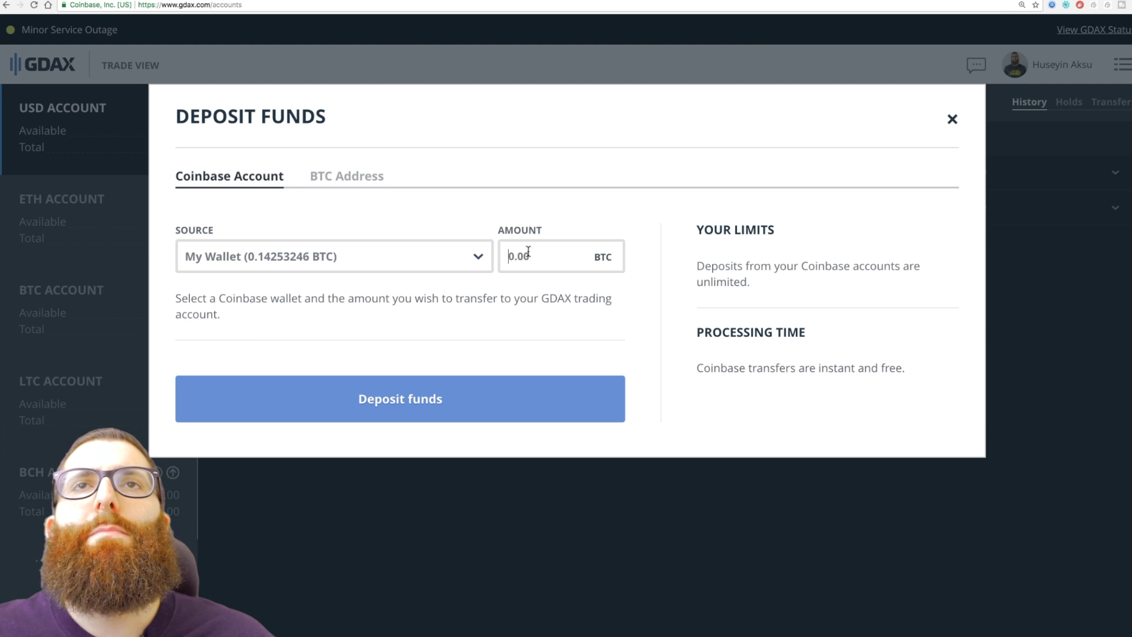
type("0")
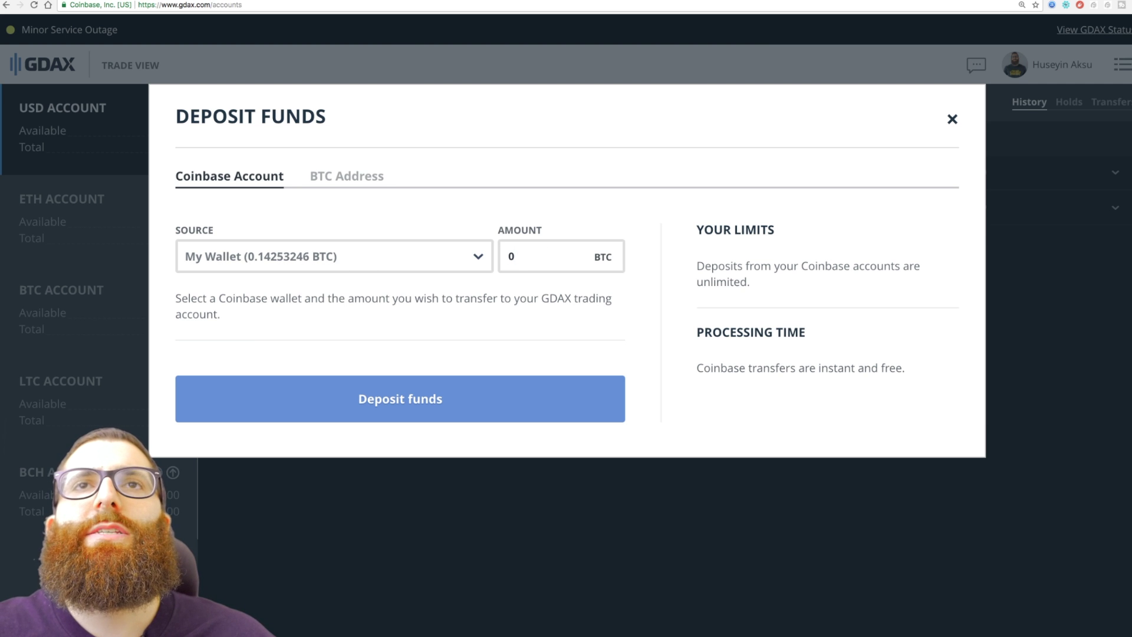
type(".1")
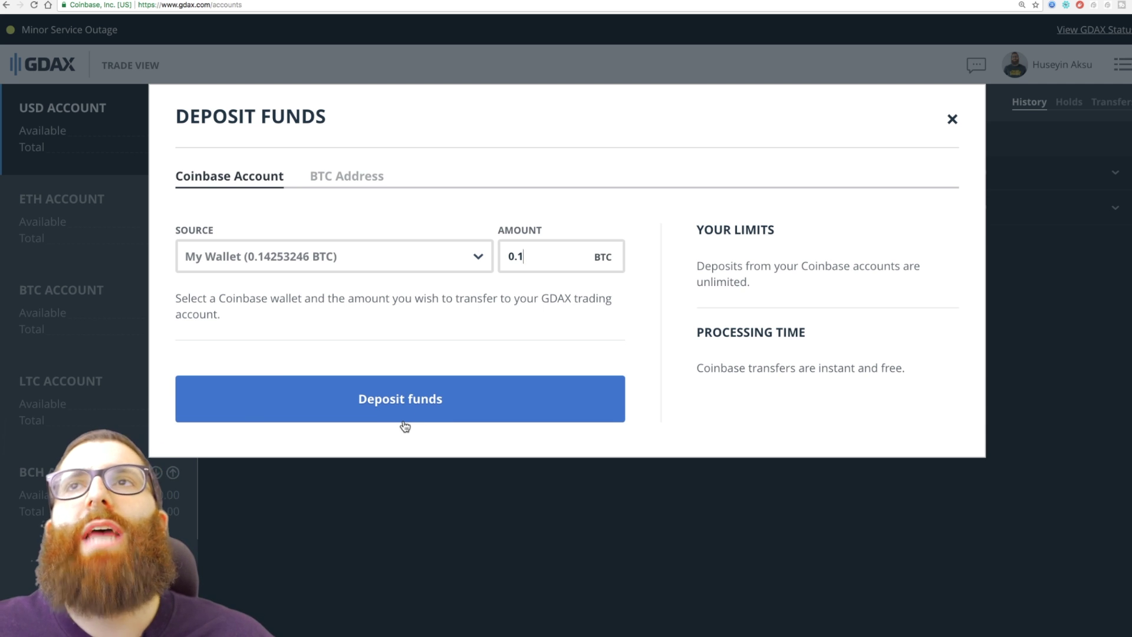
left_click(952, 119)
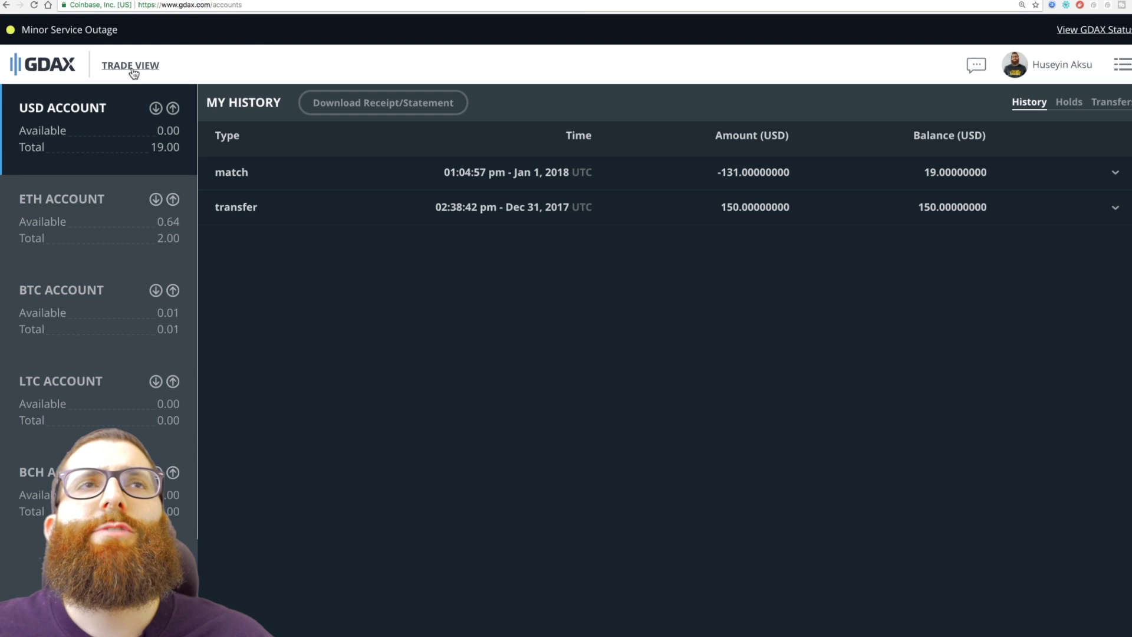
Open the trade view and select the BTC/USD trading pair
left_click(131, 66)
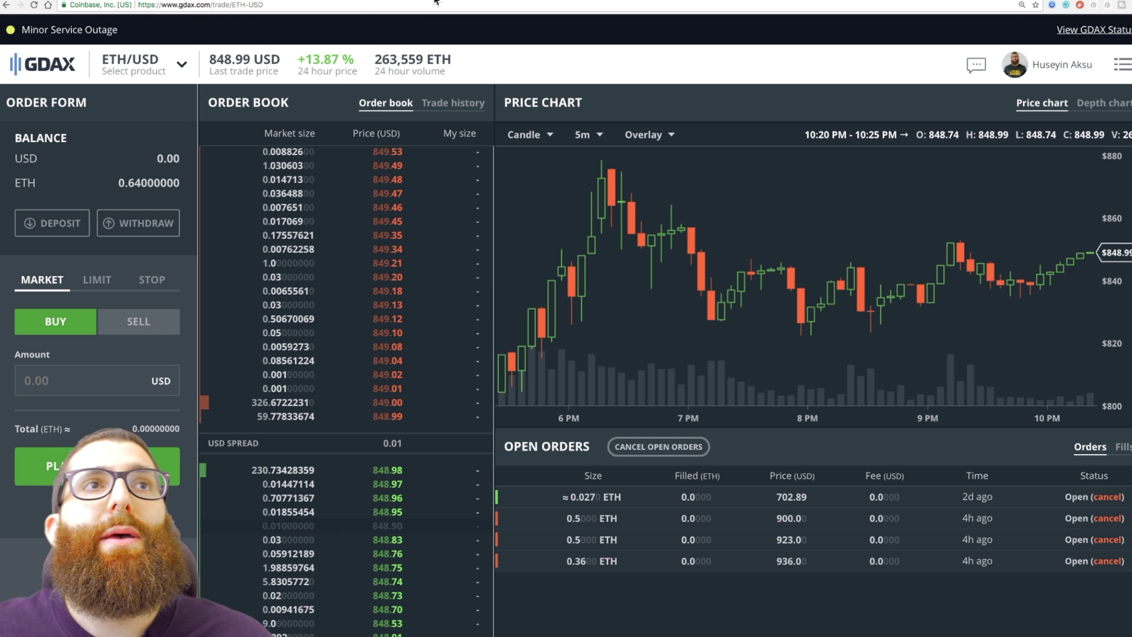
left_click(140, 66)
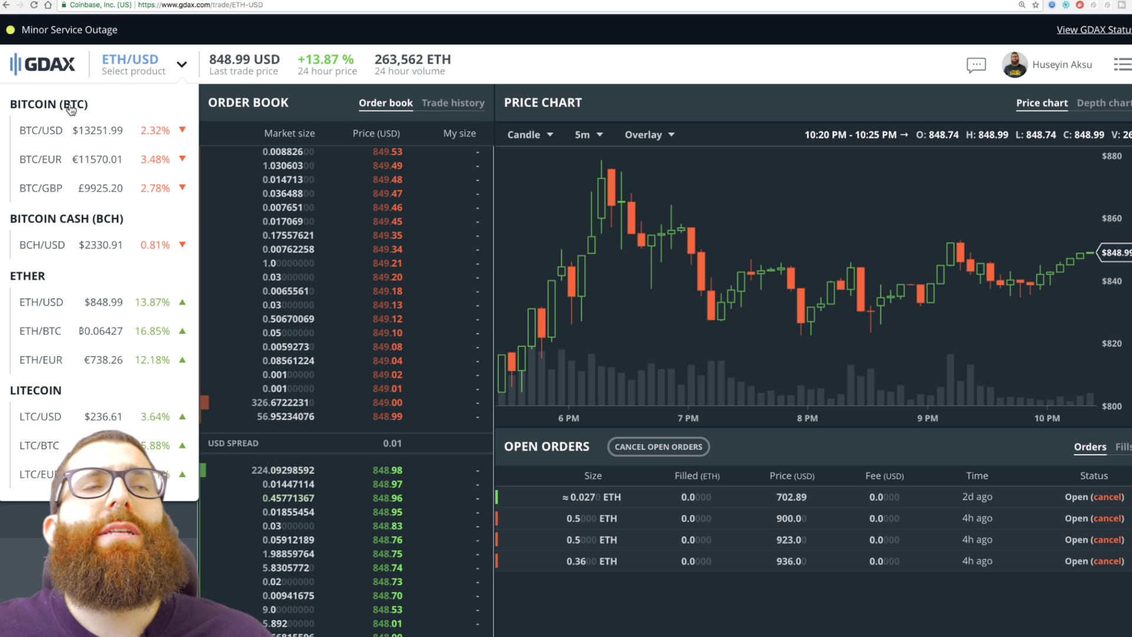
left_click(53, 132)
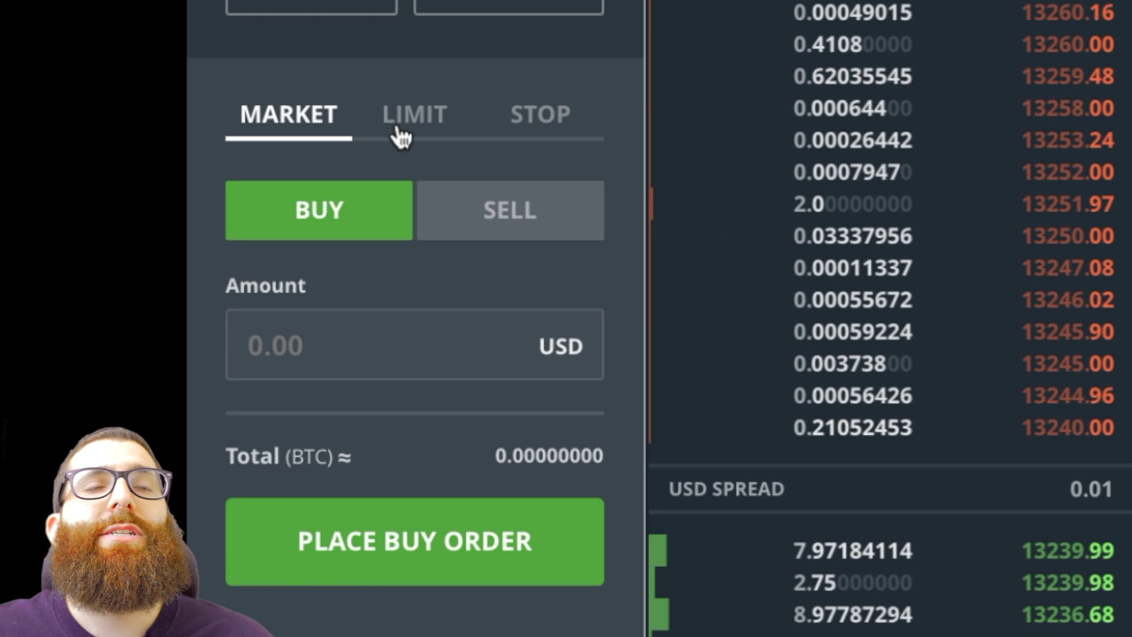
left_click(374, 131)
left_click(342, 127)
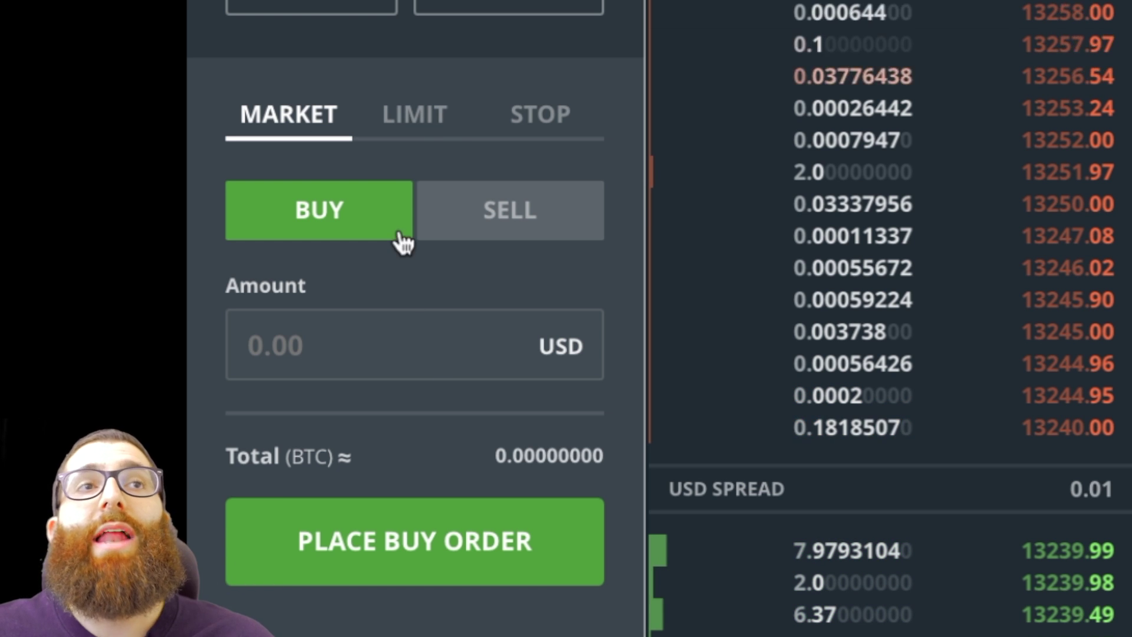
left_click(418, 136)
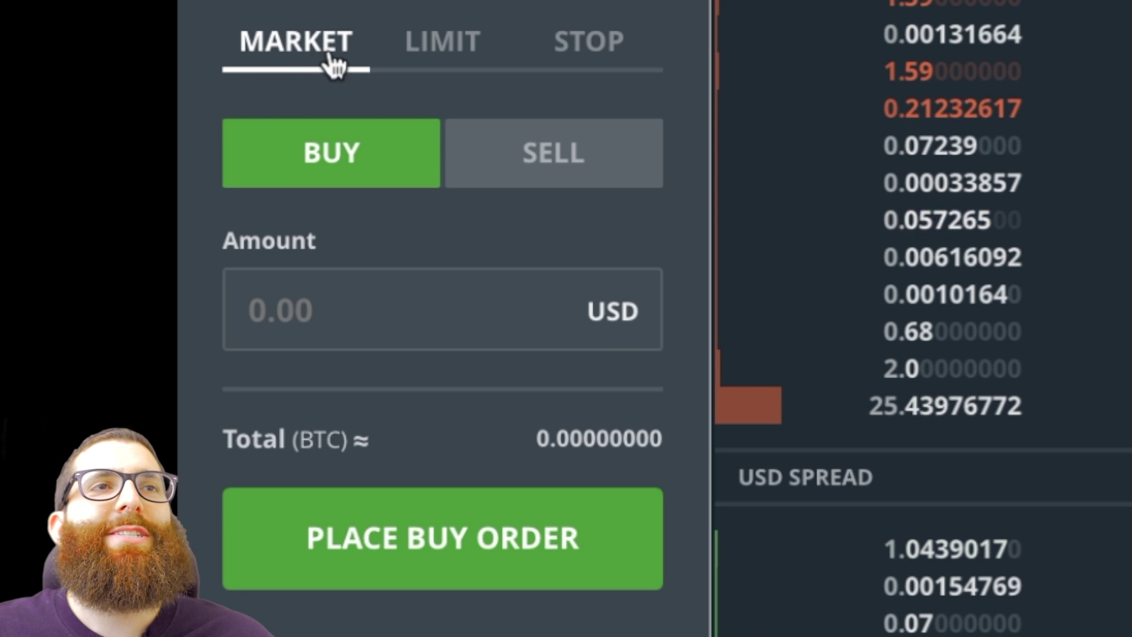
Set up a limit buy order with an amount of 0.001 BTC
left_click(457, 65)
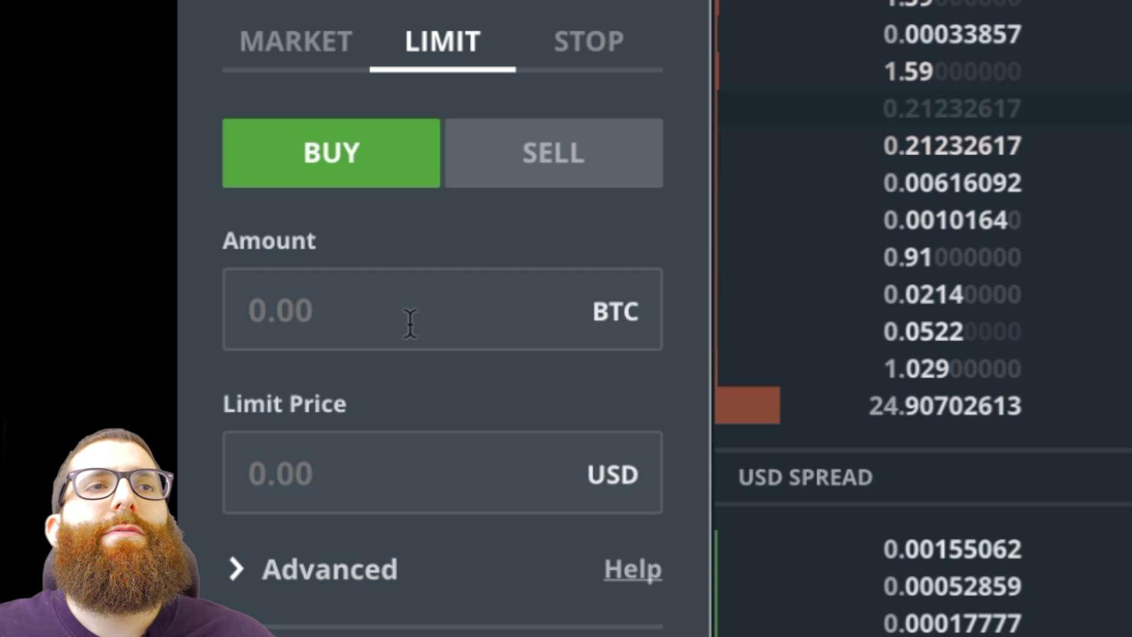
left_click(84, 386)
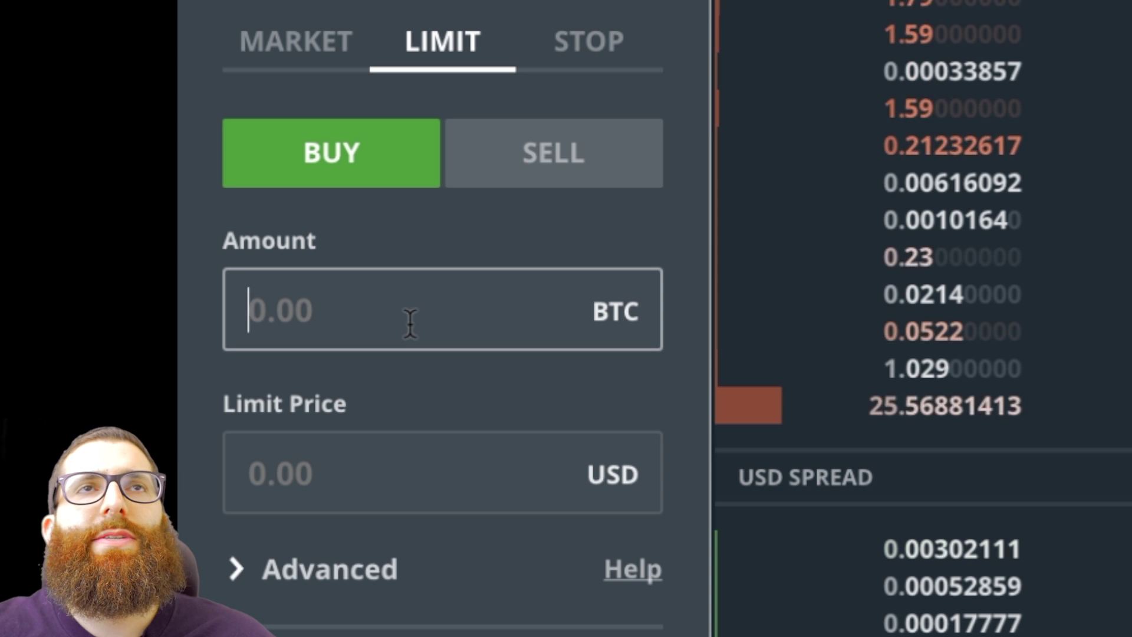
type("0")
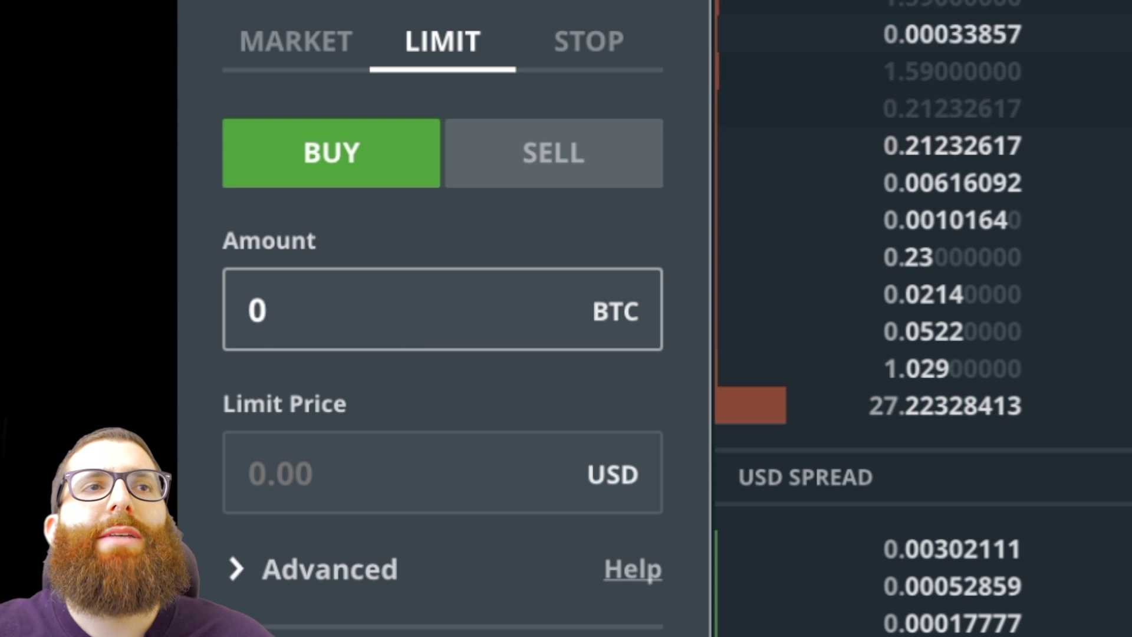
type(".001")
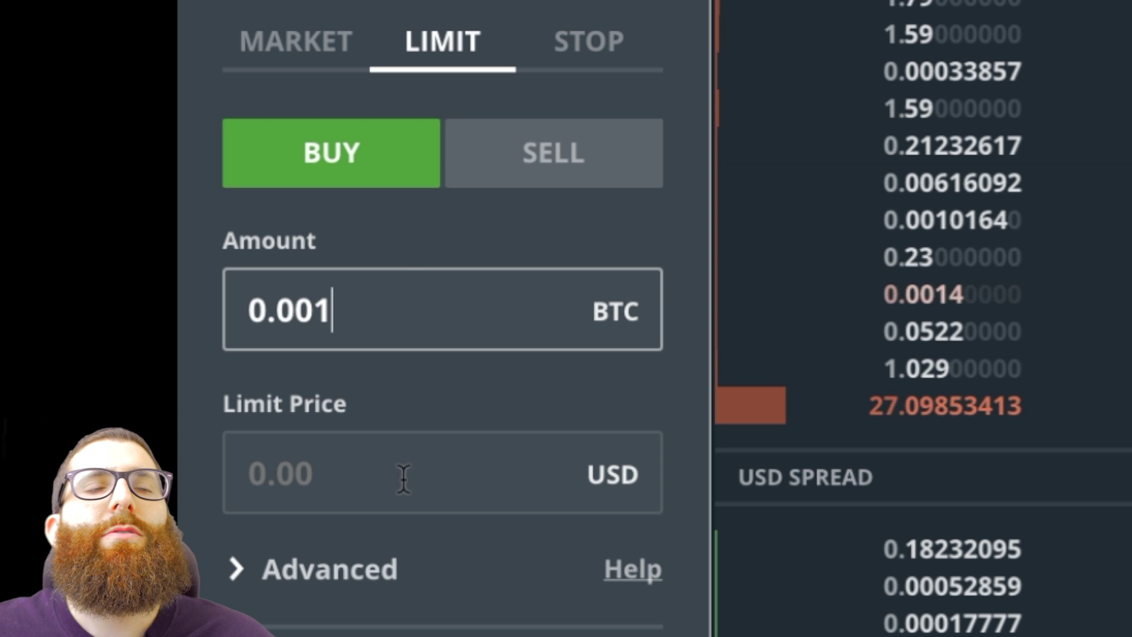
Set the limit price to 13100.00 USD and place the buy order
left_click(403, 480)
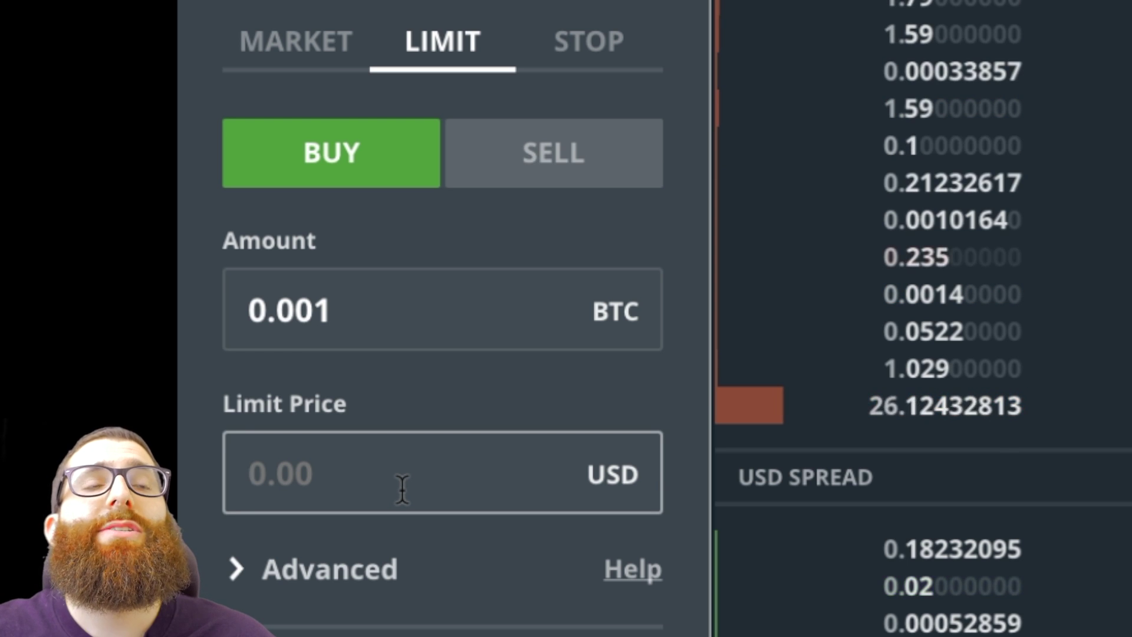
type("13")
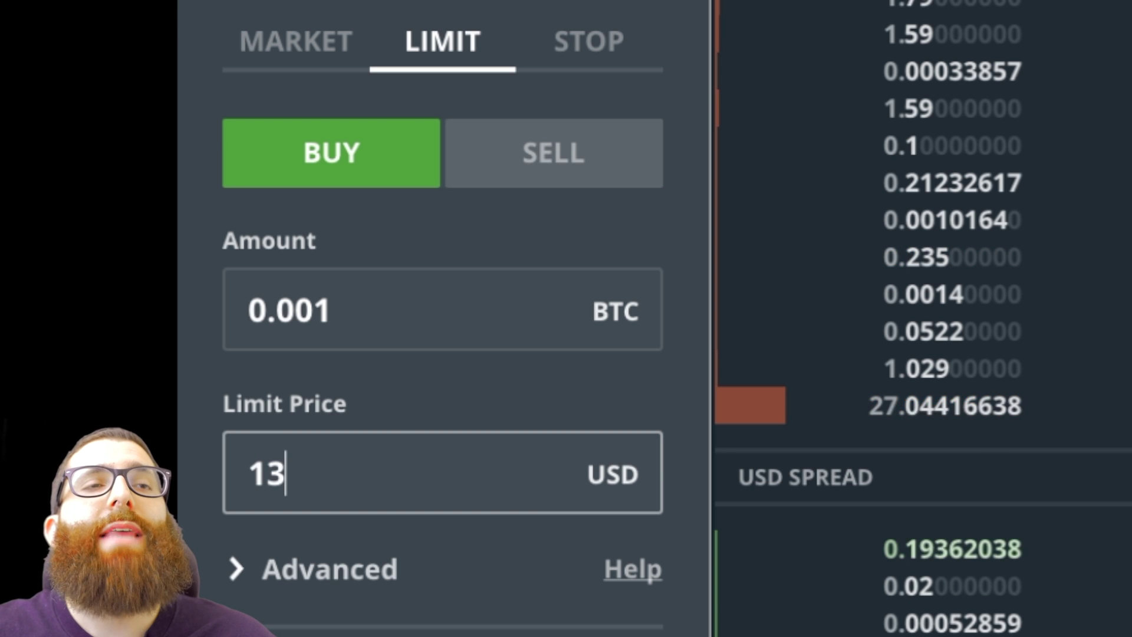
type("100")
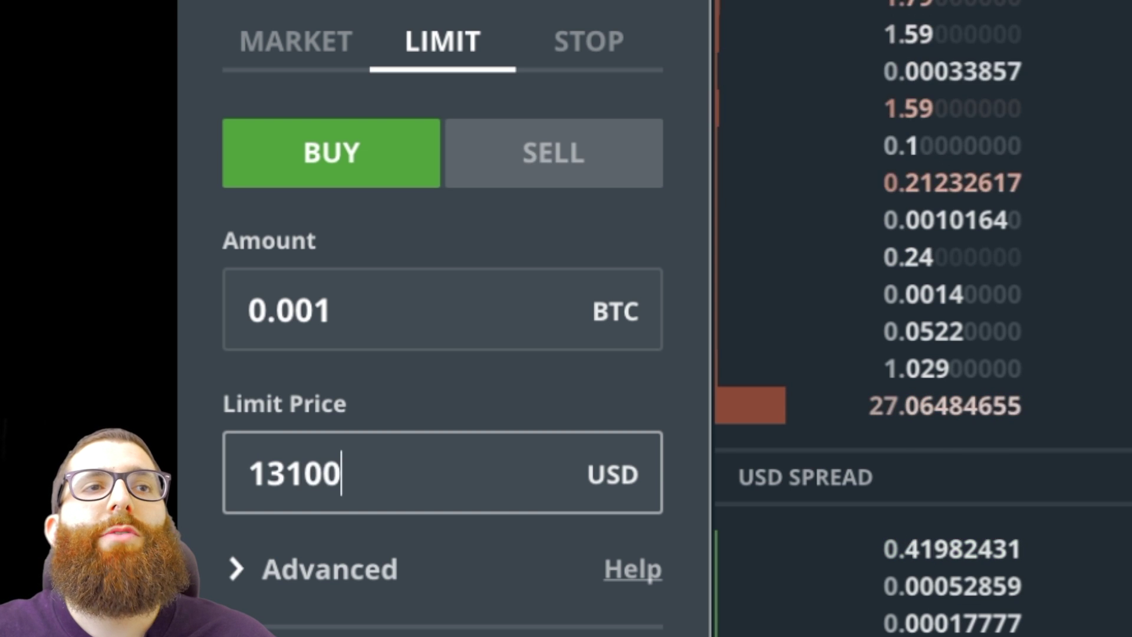
type(".00")
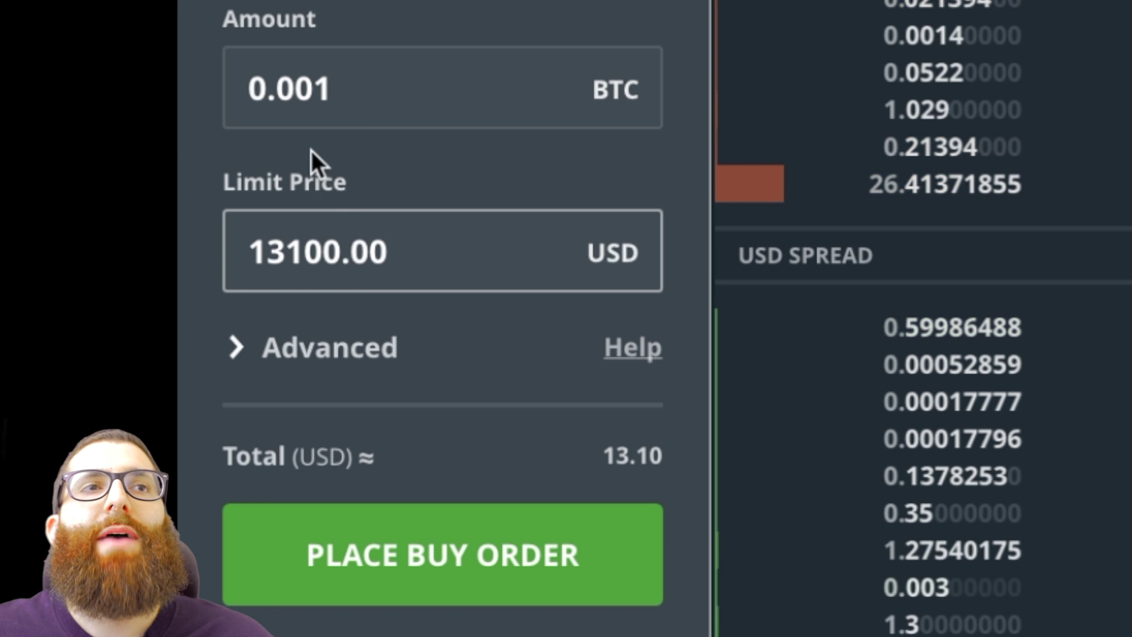
left_click_drag(344, 98, 222, 96)
left_click(341, 97)
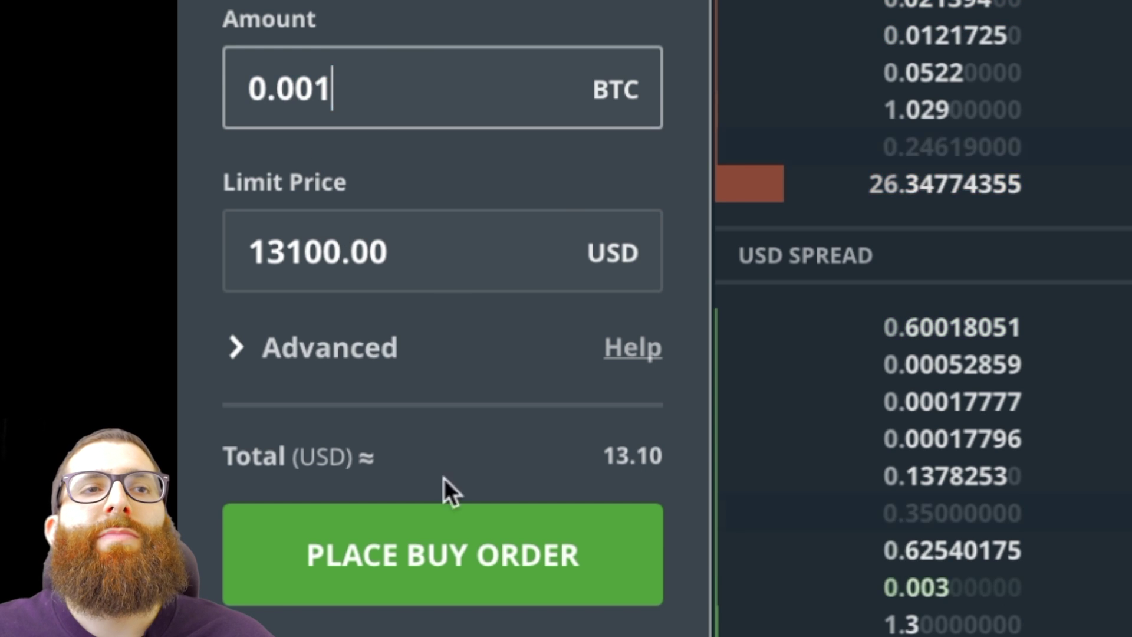
left_click(449, 569)
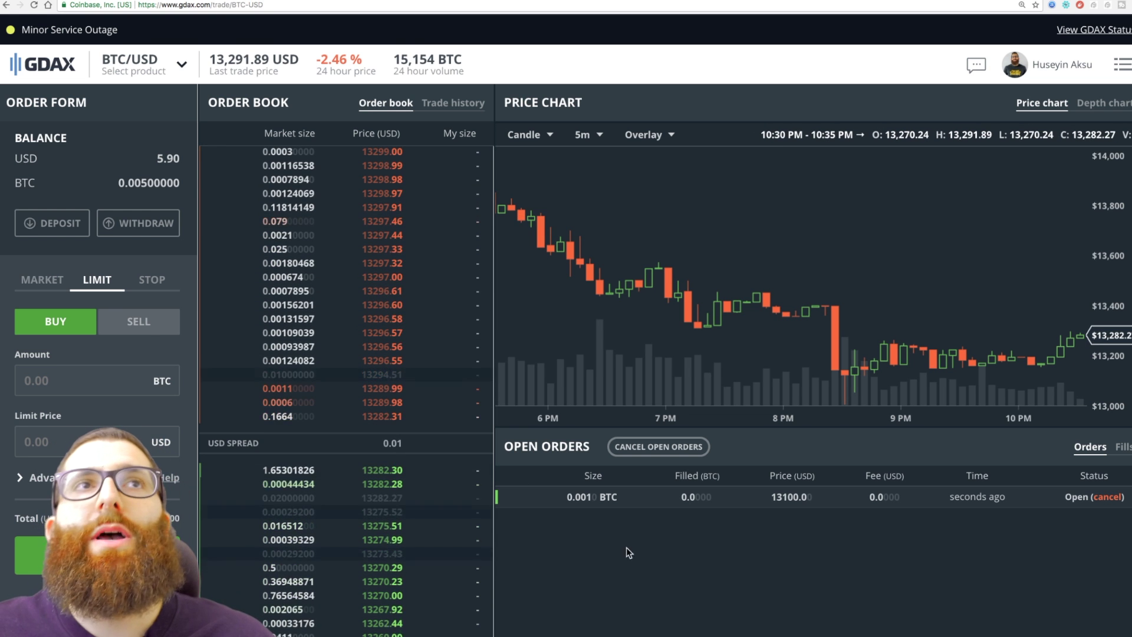
Return from the BTC/USD trade view to the accounts page
left_click(132, 65)
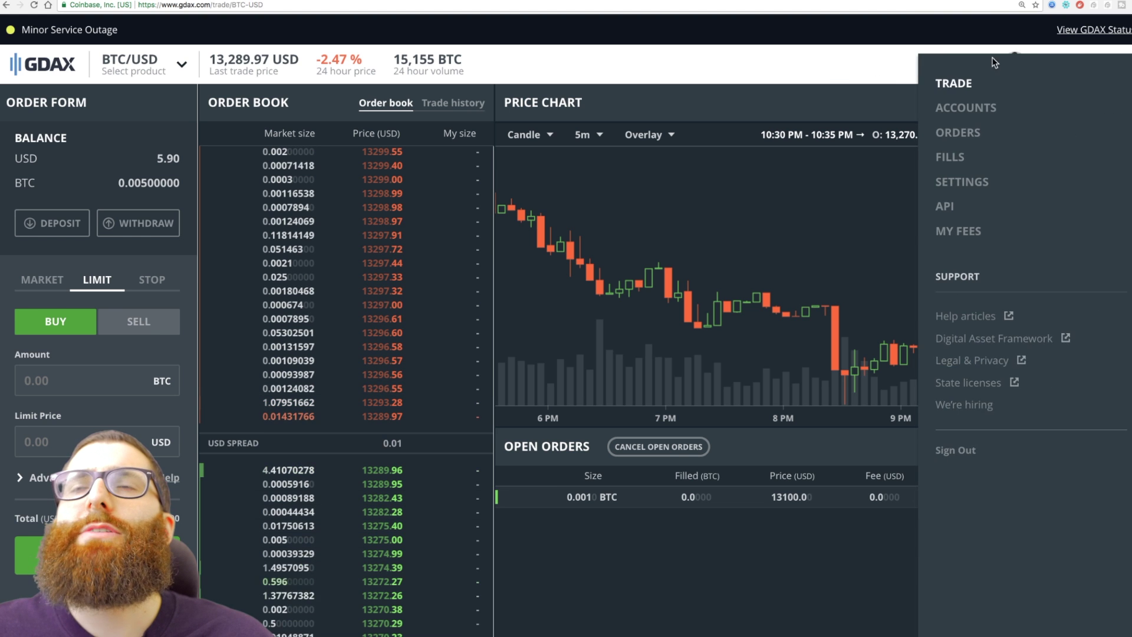
mouse_move(1120, 65)
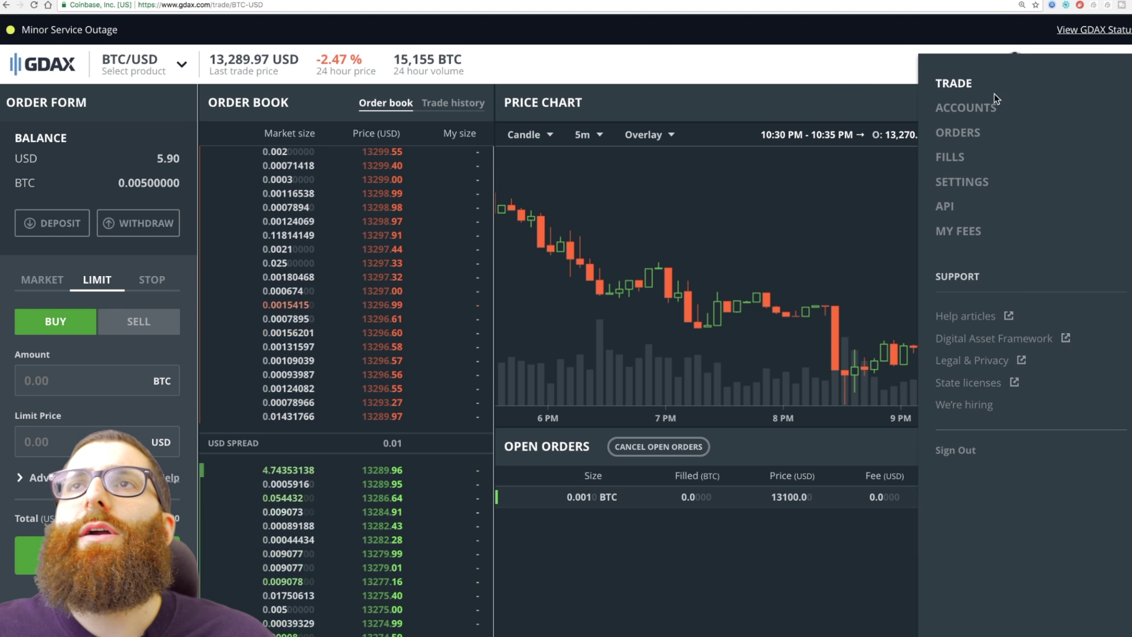
left_click(987, 106)
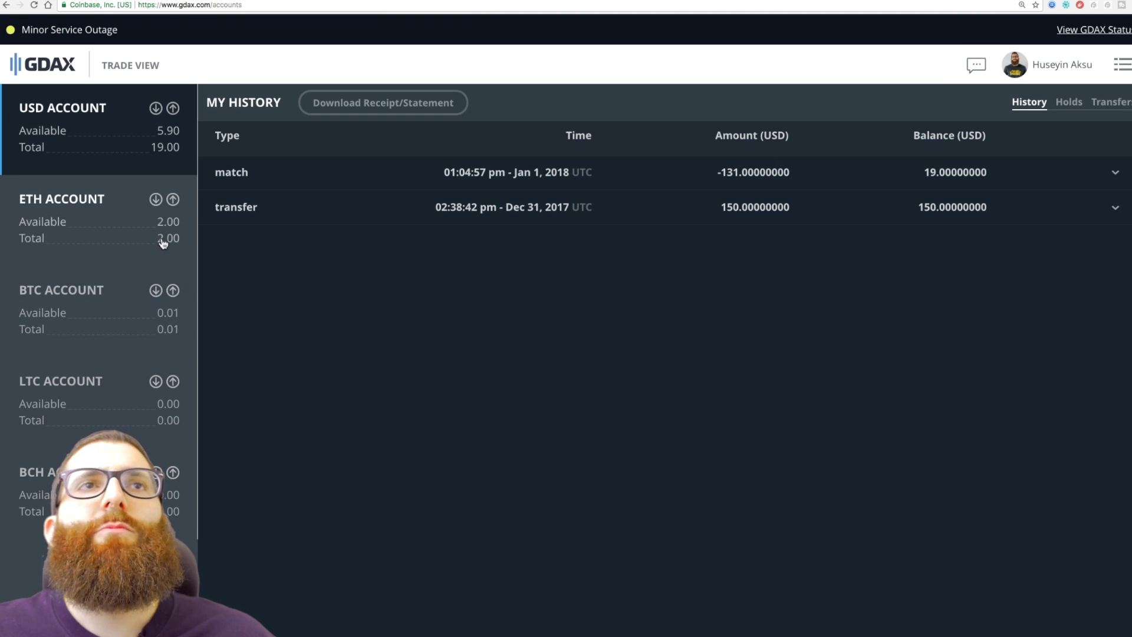
Switch to Binance, show the Bitcoin deposit details under Deposits & Withdrawals, and copy the deposit address
left_click(321, 0)
mouse_move(747, 38)
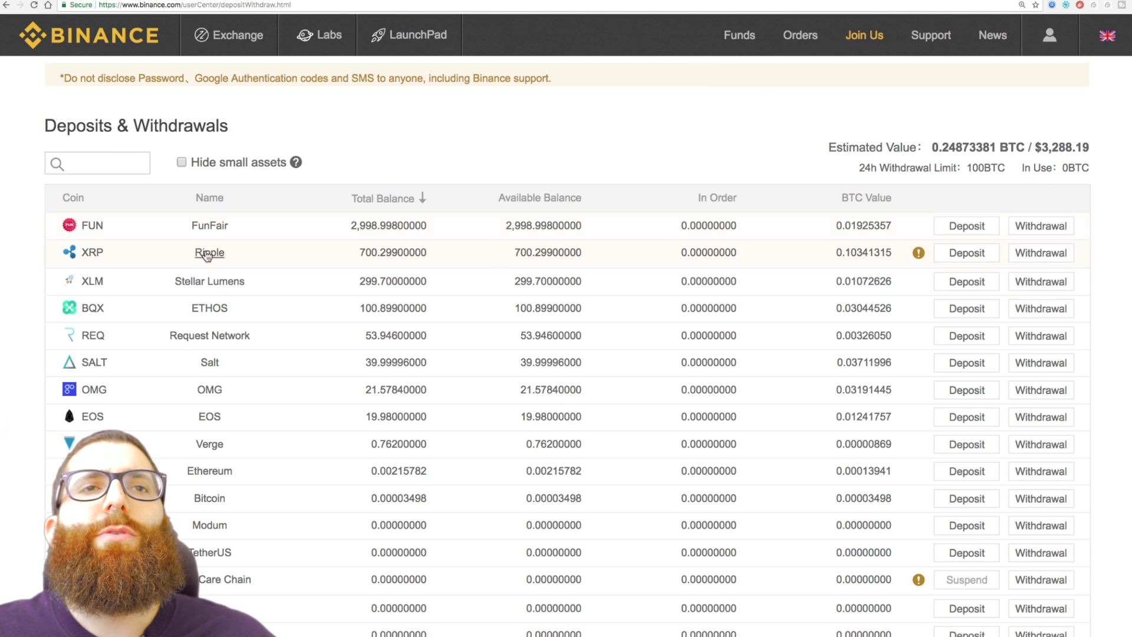
left_click(947, 505)
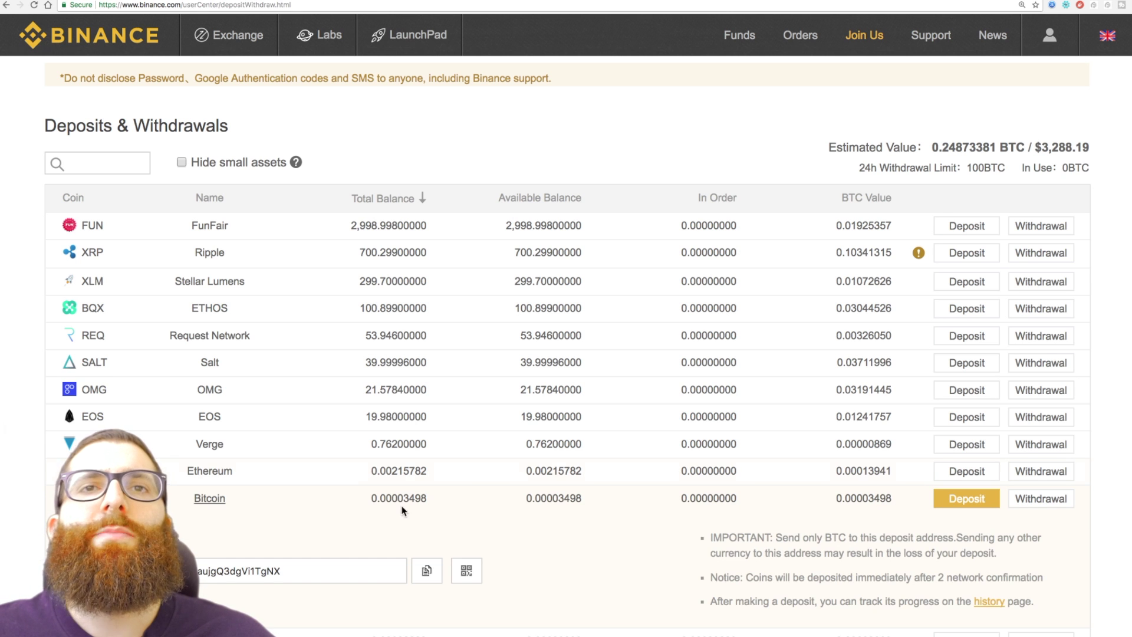
left_click(427, 571)
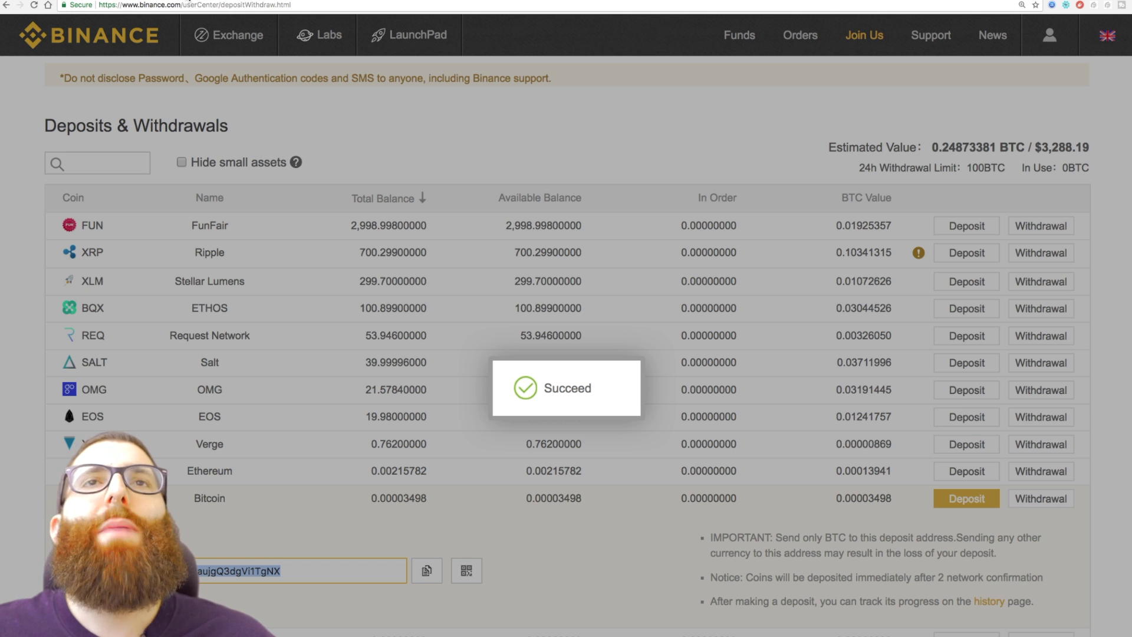
Back on GDAX, start a BTC account withdrawal to a BTC address and paste the copied deposit address as destination
left_click(191, 0)
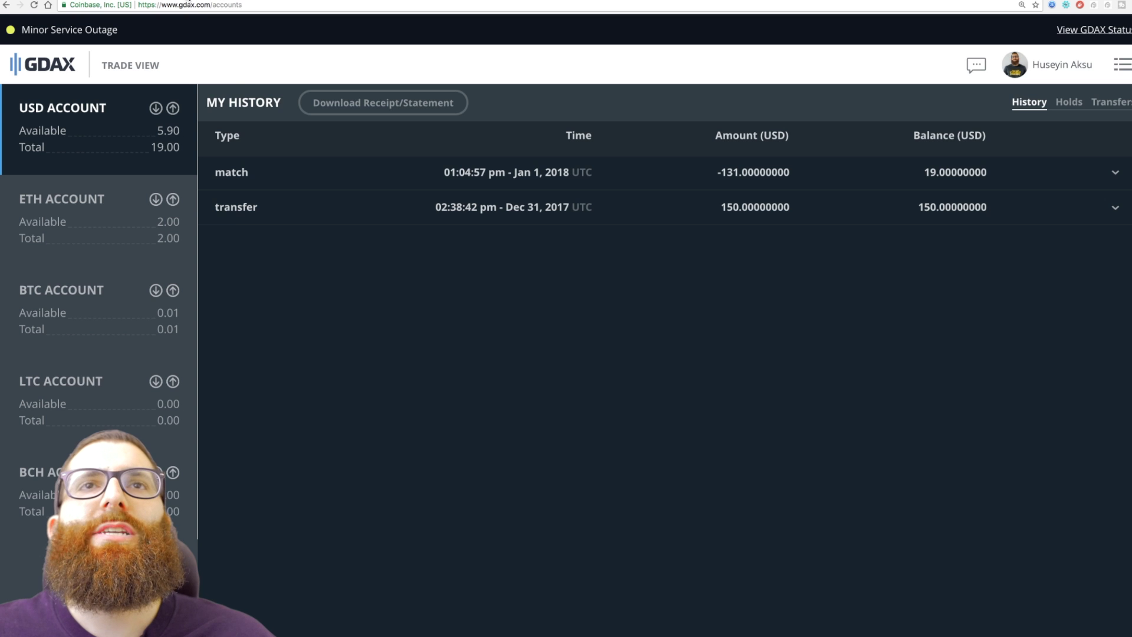
left_click(173, 291)
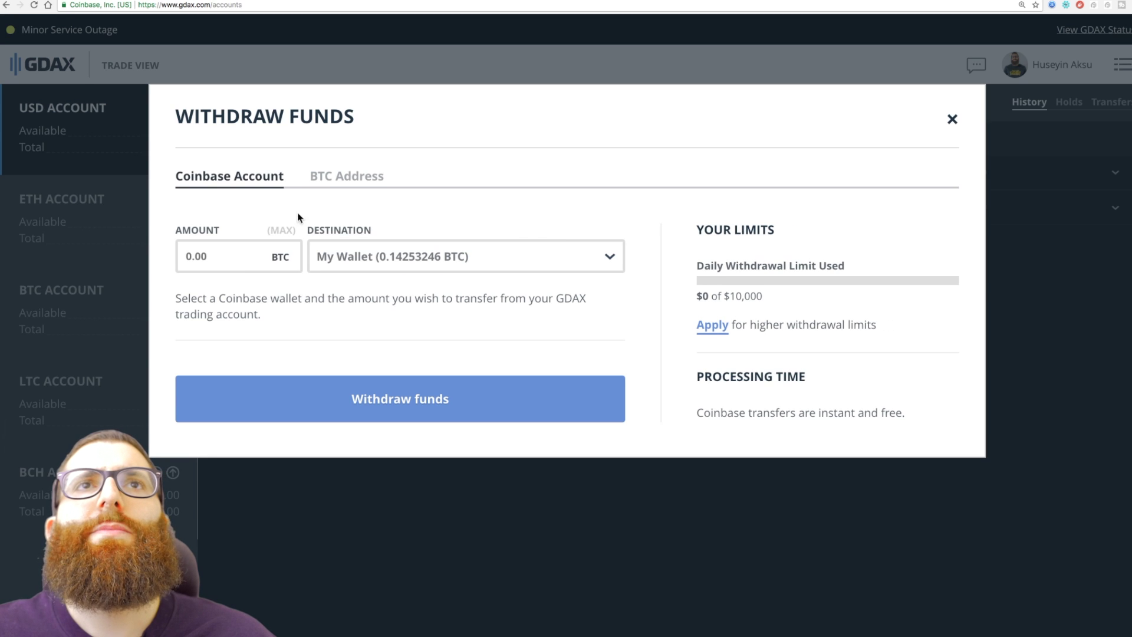
left_click(327, 178)
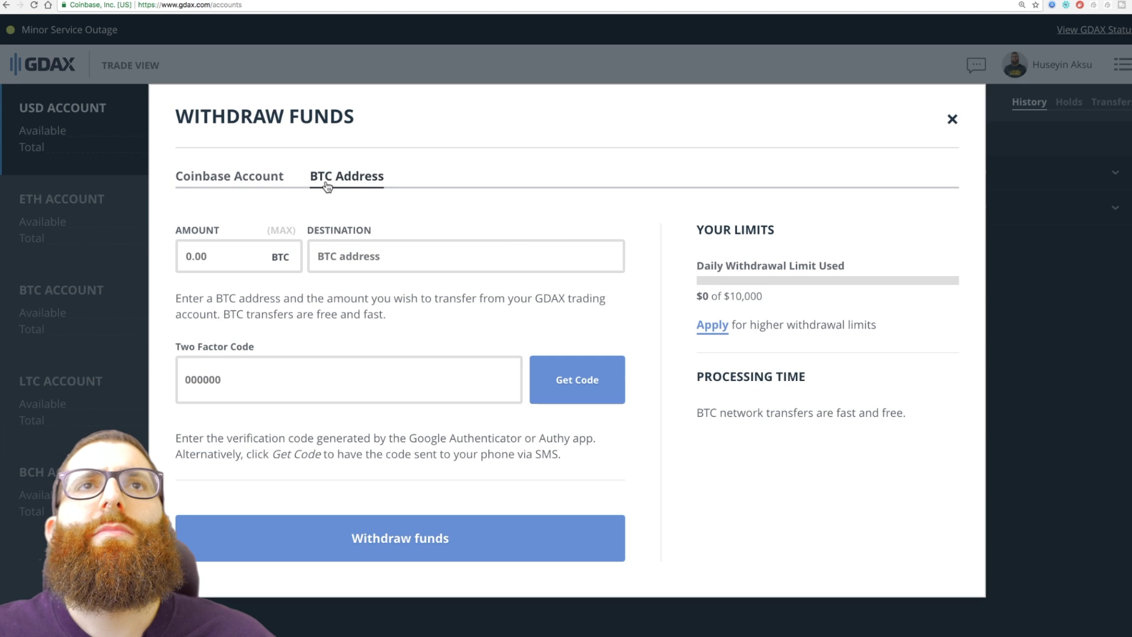
left_click(347, 254)
key("super+v")
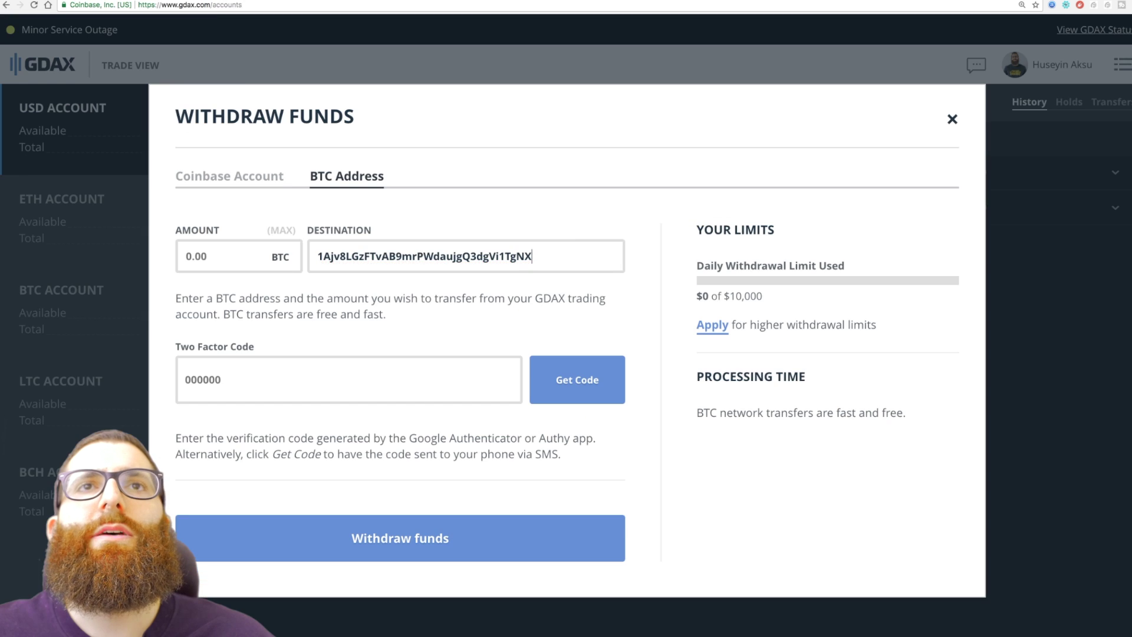
Set the withdrawal amount to 0.01 BTC
left_click(235, 254)
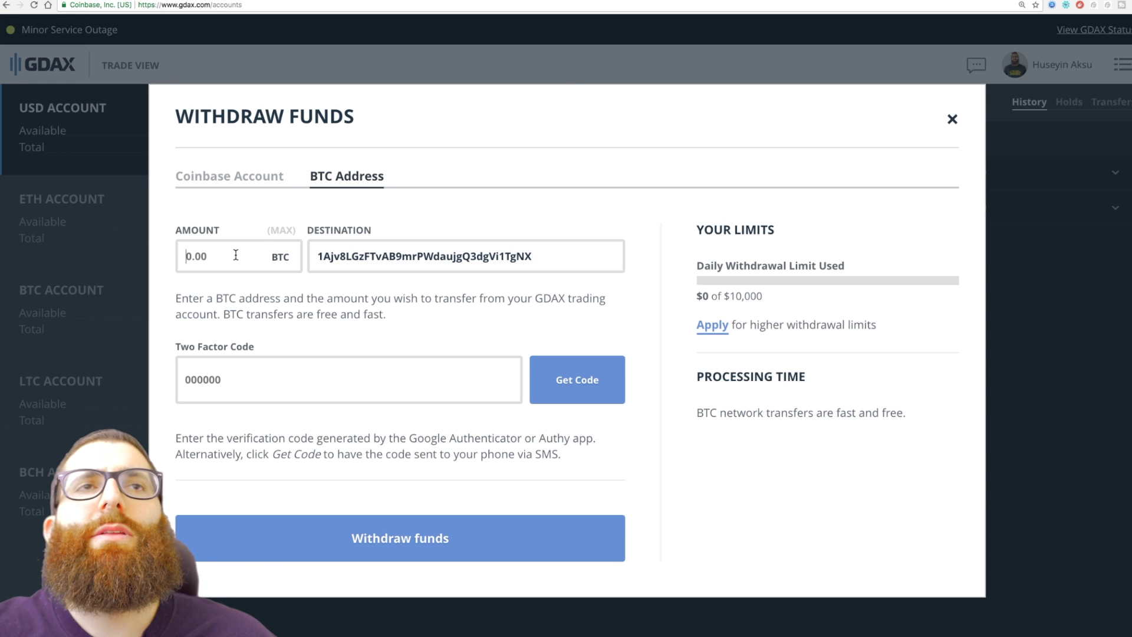
type("0.")
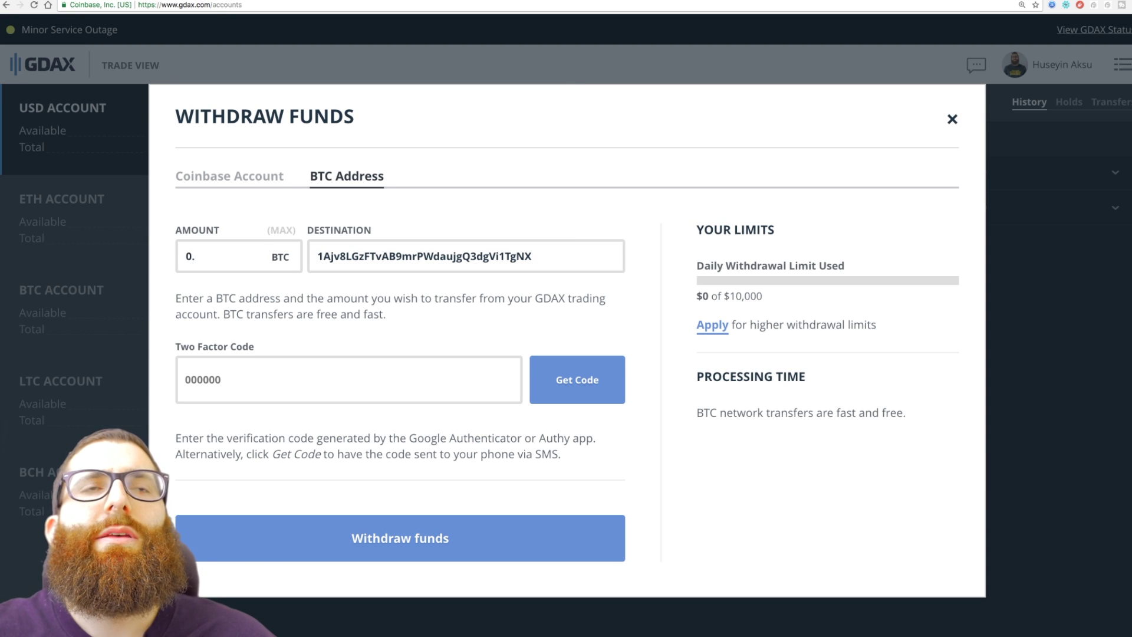
type("01")
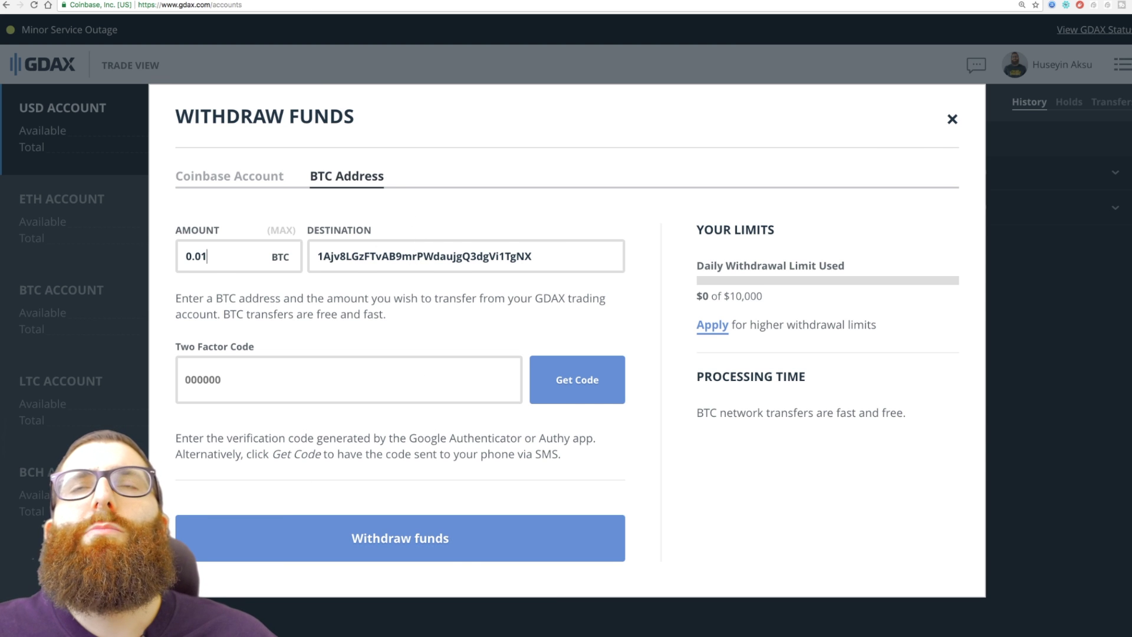
Switch to Binance and bring up the REQ/BTC trading page
key("ctrl+Tab")
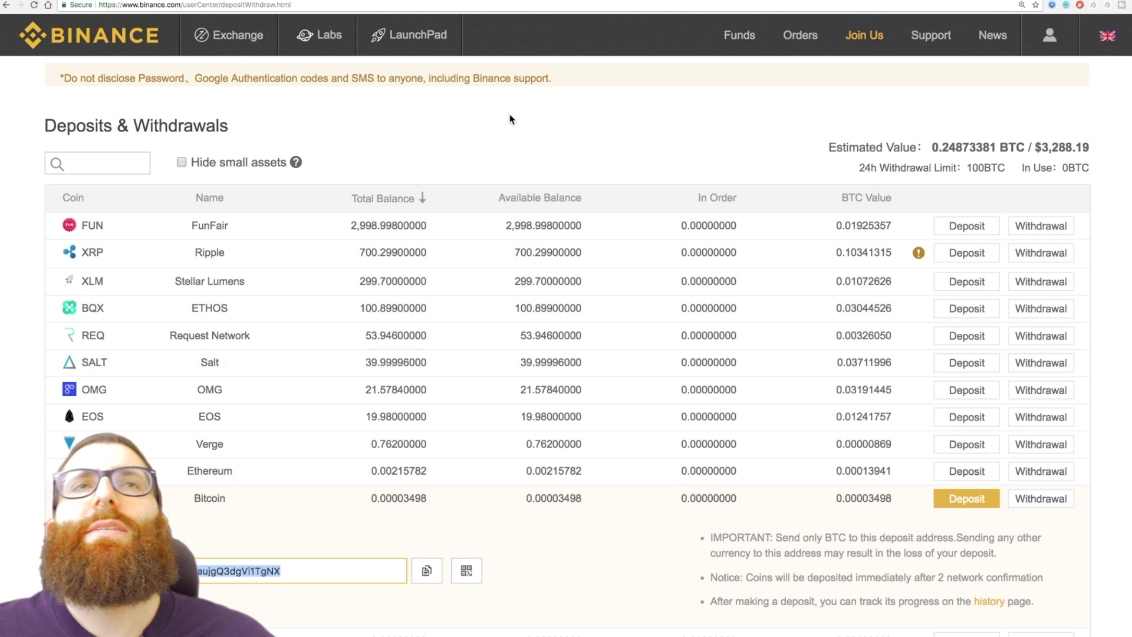
left_click(508, 0)
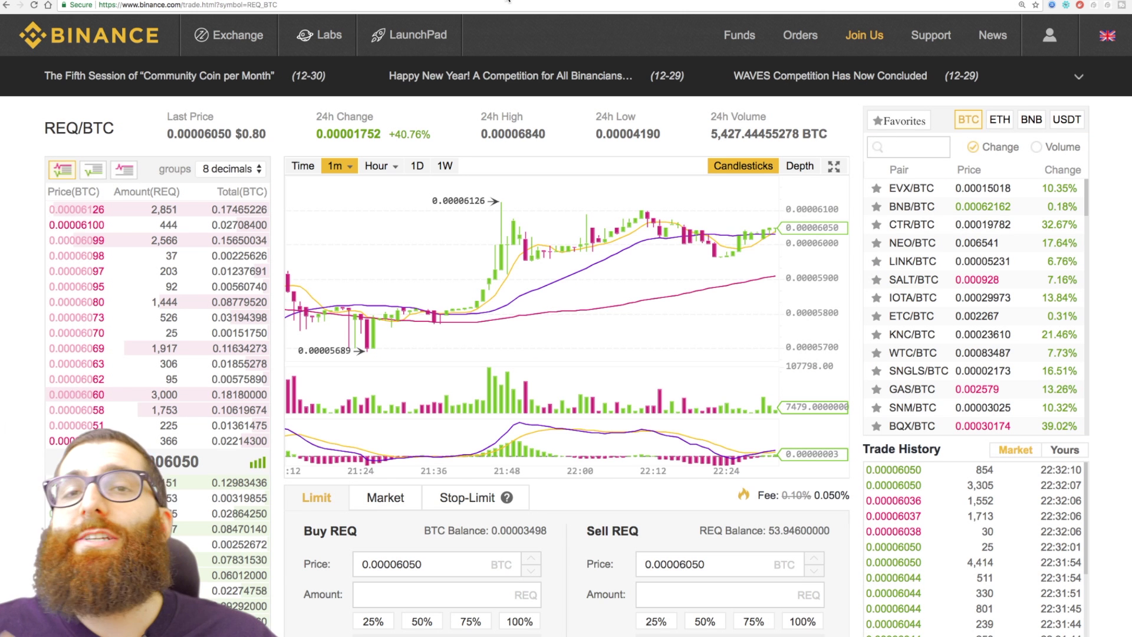